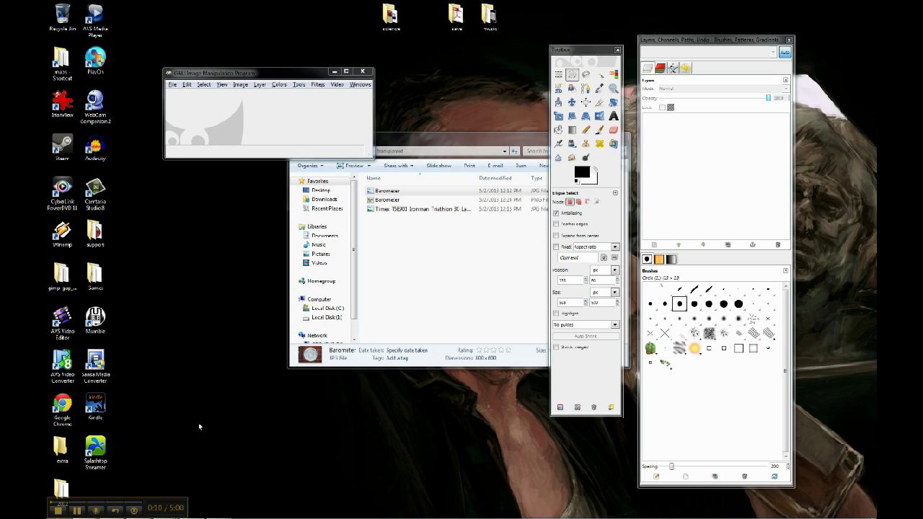
- Preview Barometer.JPG from the transparent folder in Windows Photo Viewer
left_click(454, 144)
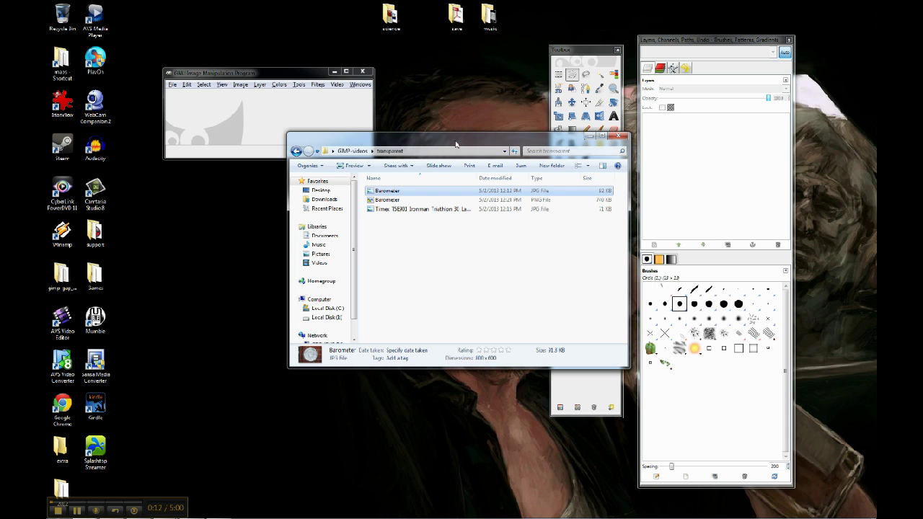
double_click(376, 193)
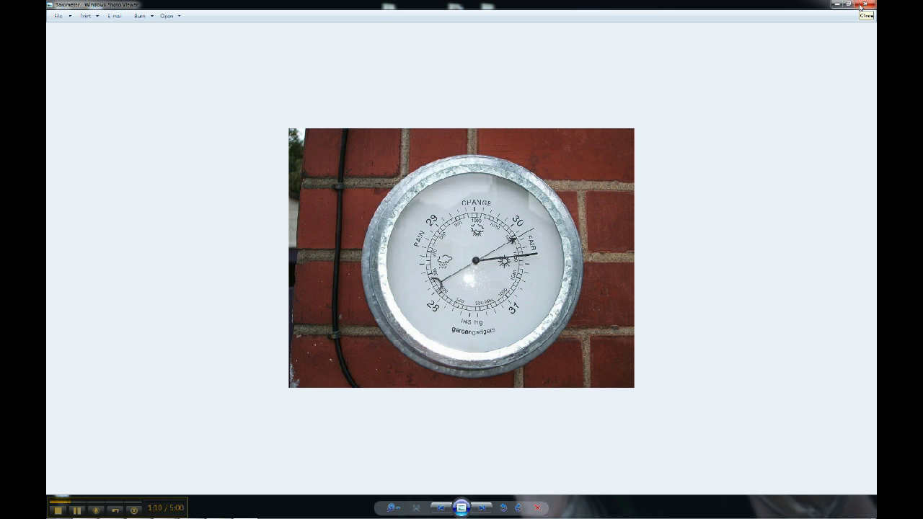
- Close the photo preview and open Barometer.JPG in GIMP via File > Open
left_click(862, 5)
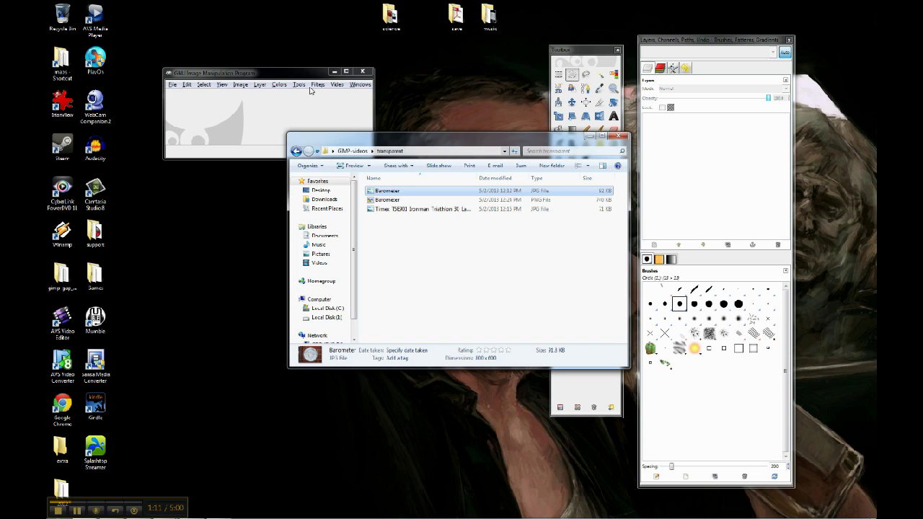
left_click(216, 72)
left_click(171, 85)
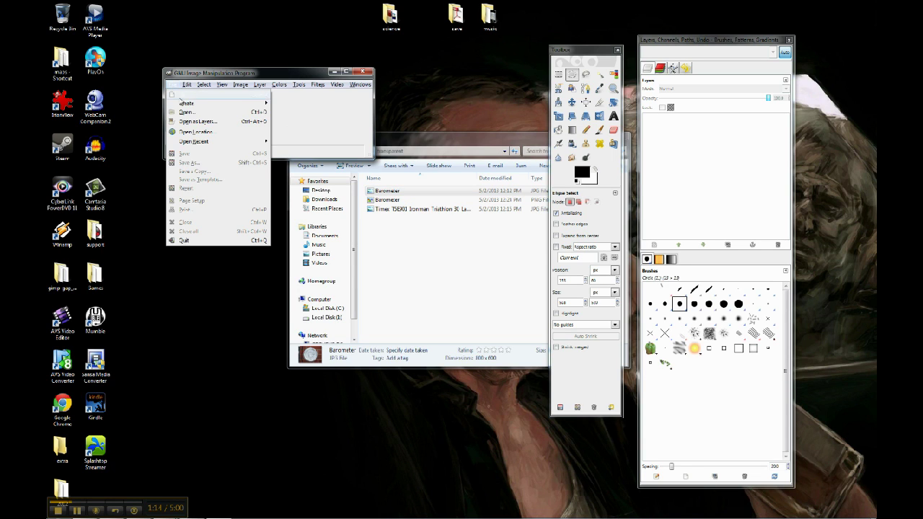
left_click(189, 112)
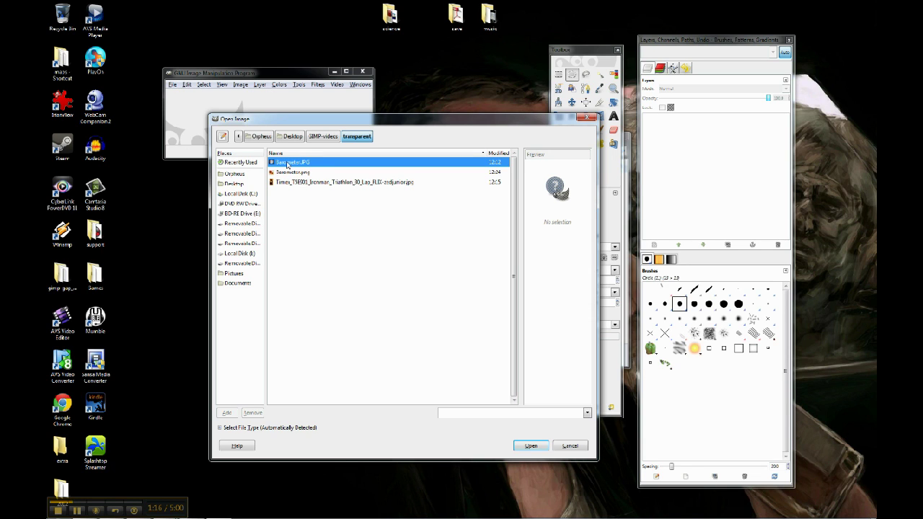
double_click(288, 164)
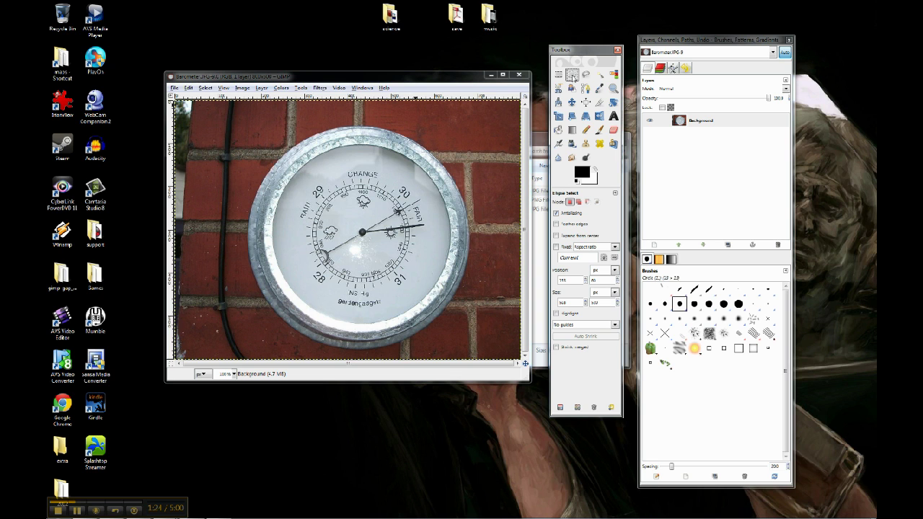
- Draw an elliptical selection fitted to the barometer's round rim and commit it
left_click(251, 123)
left_click_drag(251, 123, 471, 352)
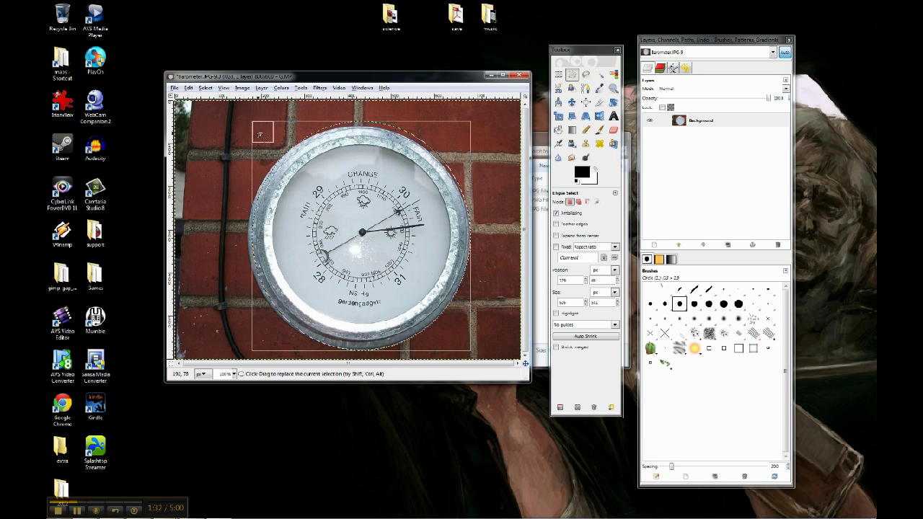
left_click_drag(259, 134, 257, 139)
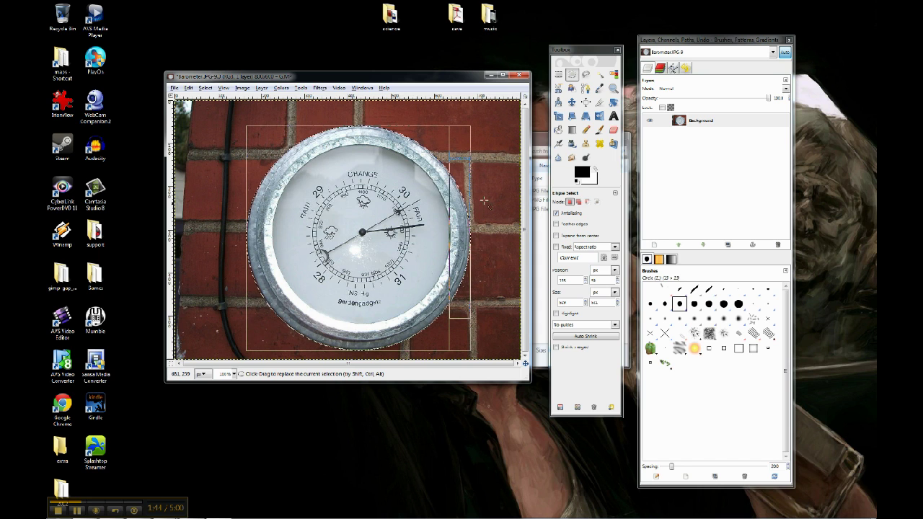
key("Return")
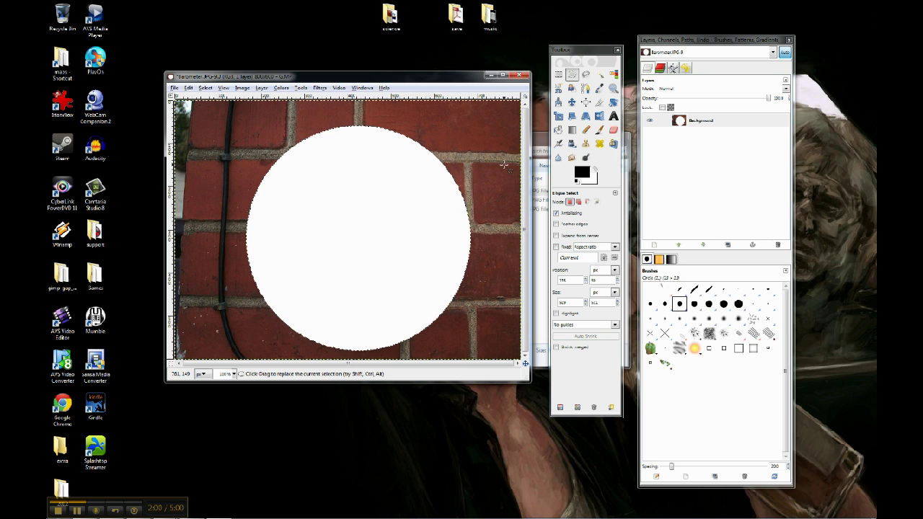
- Undo the white fill, invert the selection, and clear the brick wall to white
key("ctrl+z")
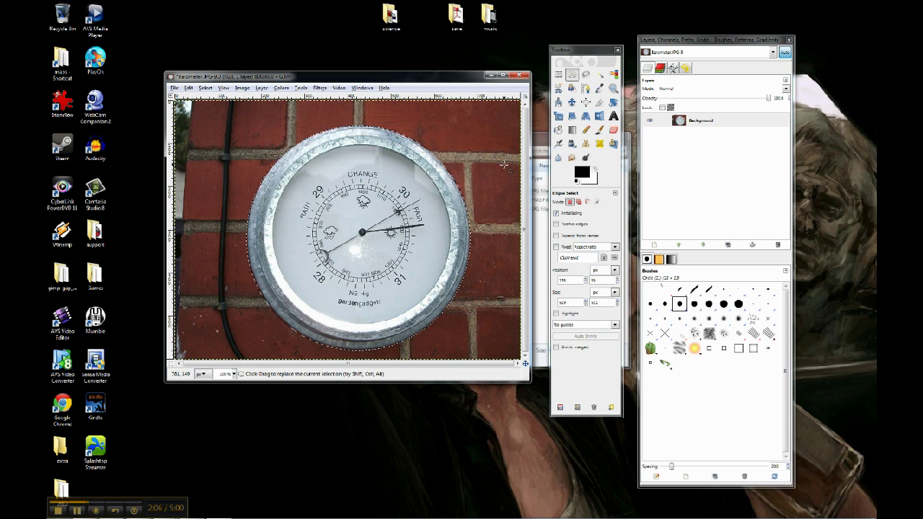
left_click(209, 89)
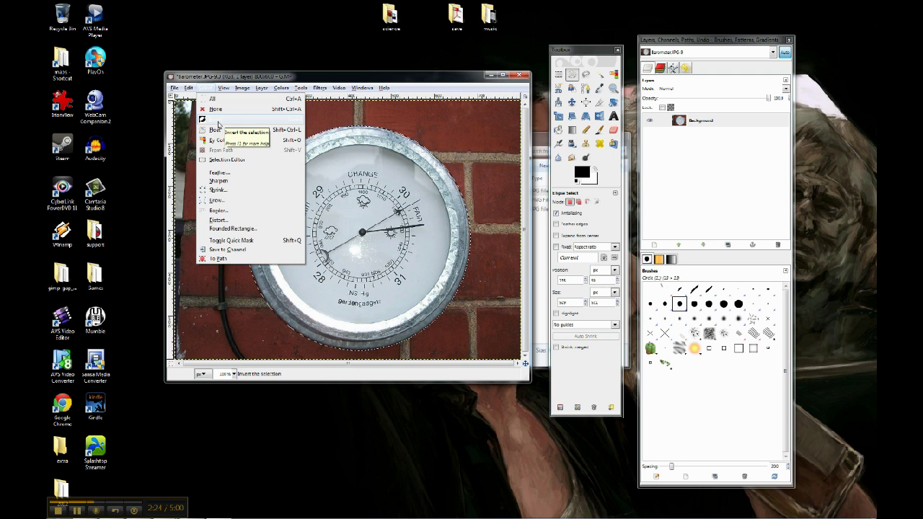
left_click(218, 124)
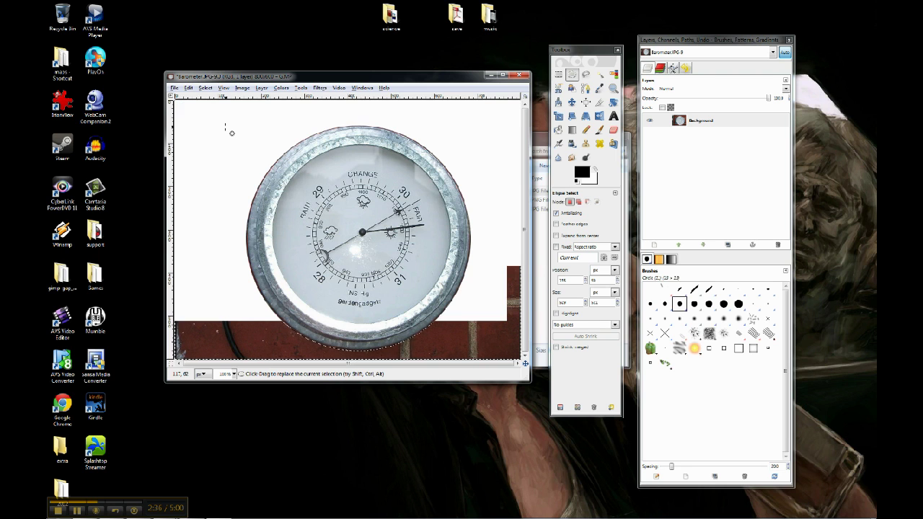
key("Delete")
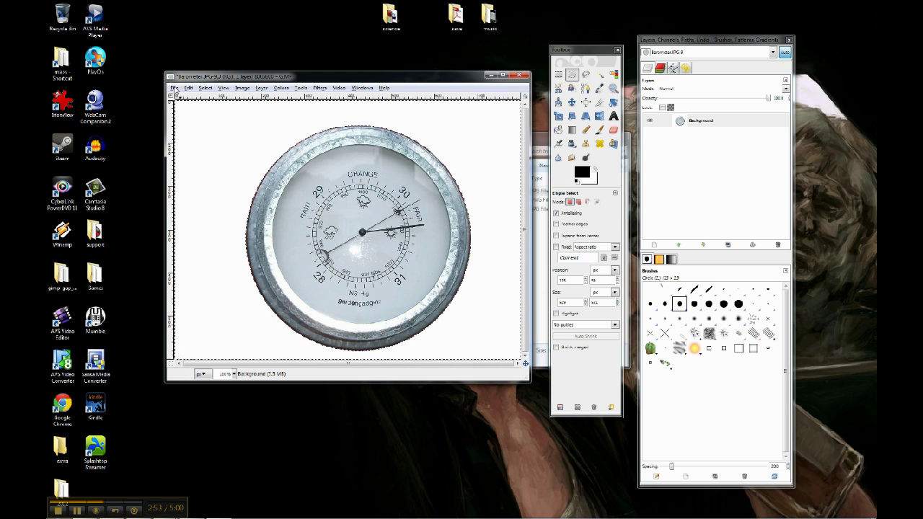
- Save the image as Barometer-01.JPG with the default JPEG export settings
left_click(204, 168)
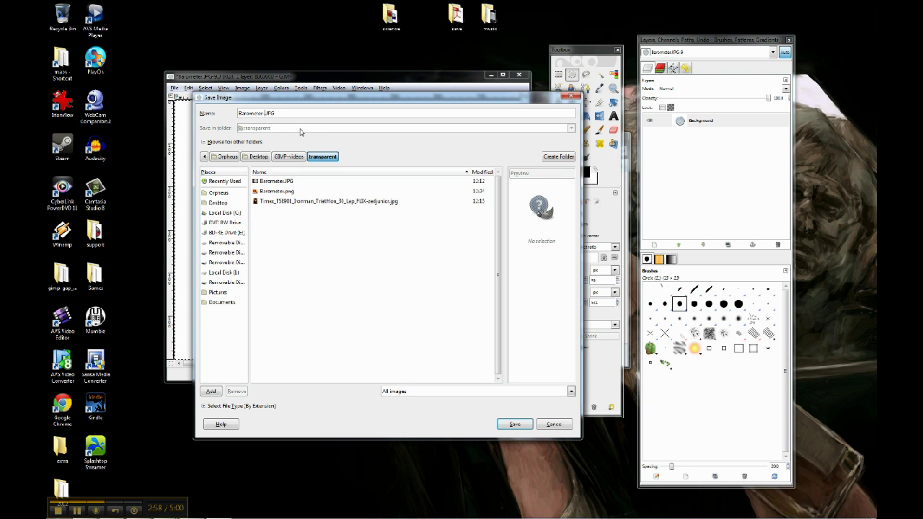
key("Return")
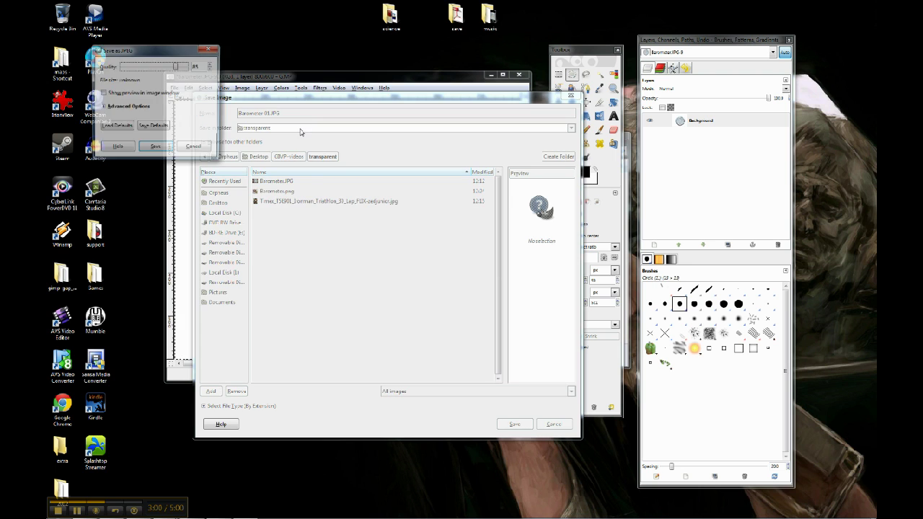
left_click(171, 147)
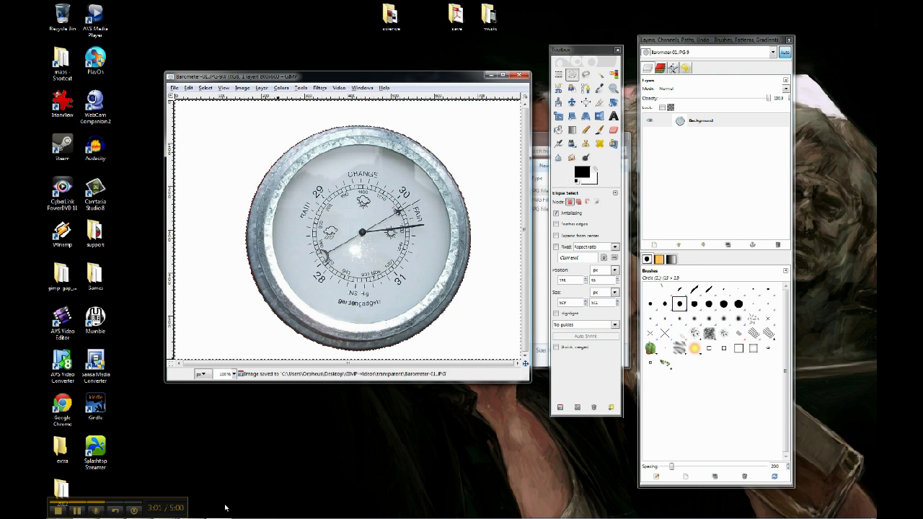
left_click(541, 262)
- Preview Barometer-01.JPG in Photo Viewer, then close it and return to GIMP
double_click(378, 211)
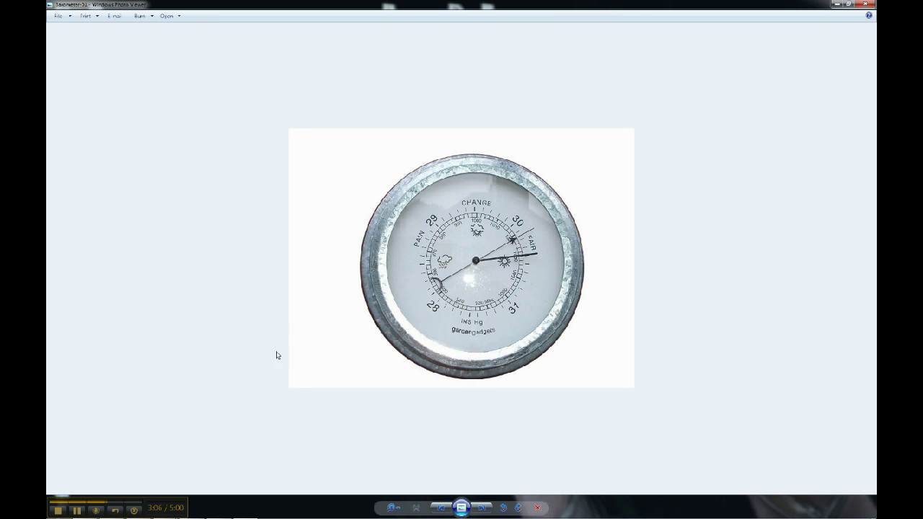
left_click(864, 4)
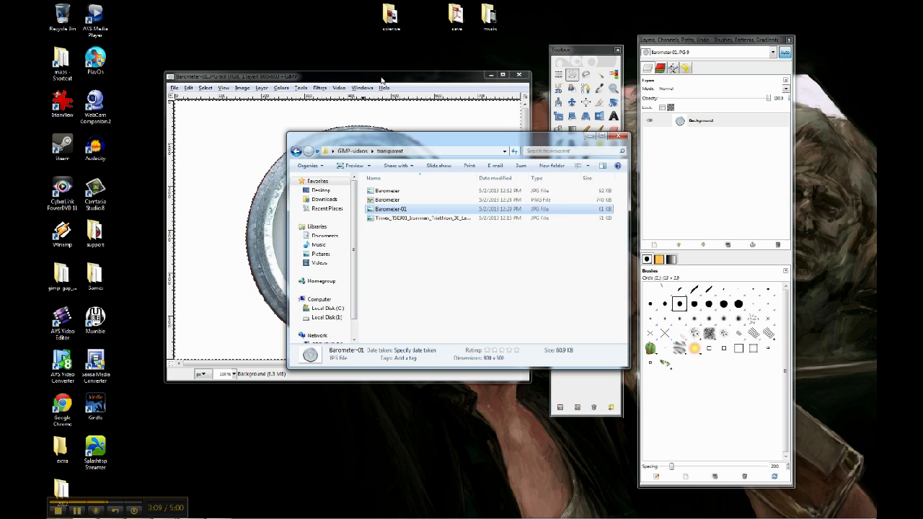
left_click(278, 152)
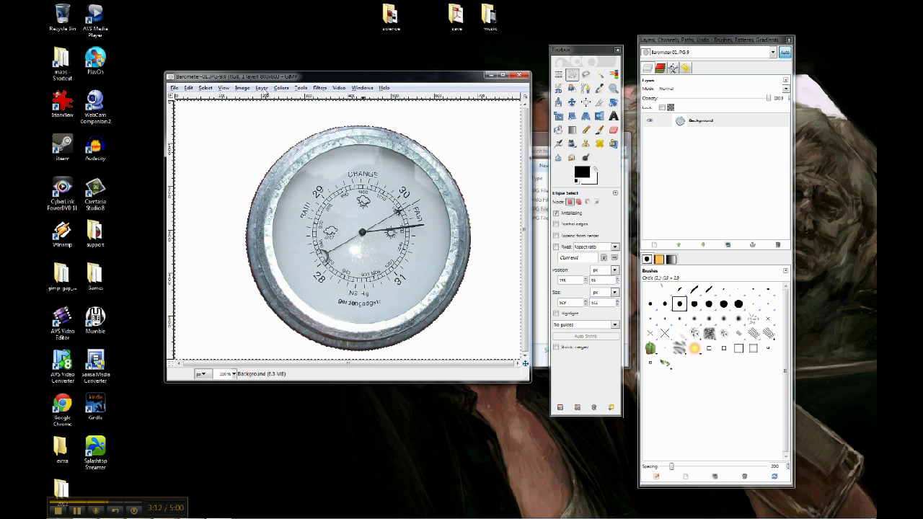
- Add an alpha channel to the layer and delete the white background to transparency
left_click(263, 88)
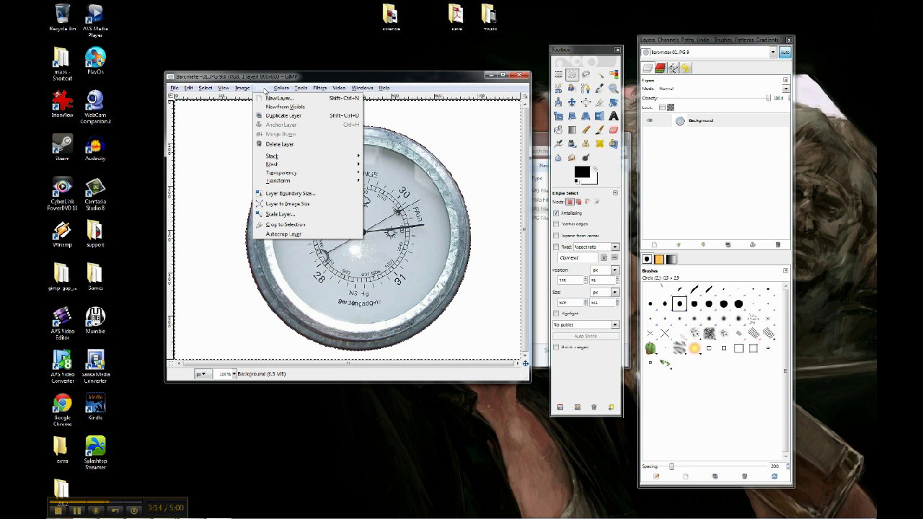
mouse_move(284, 174)
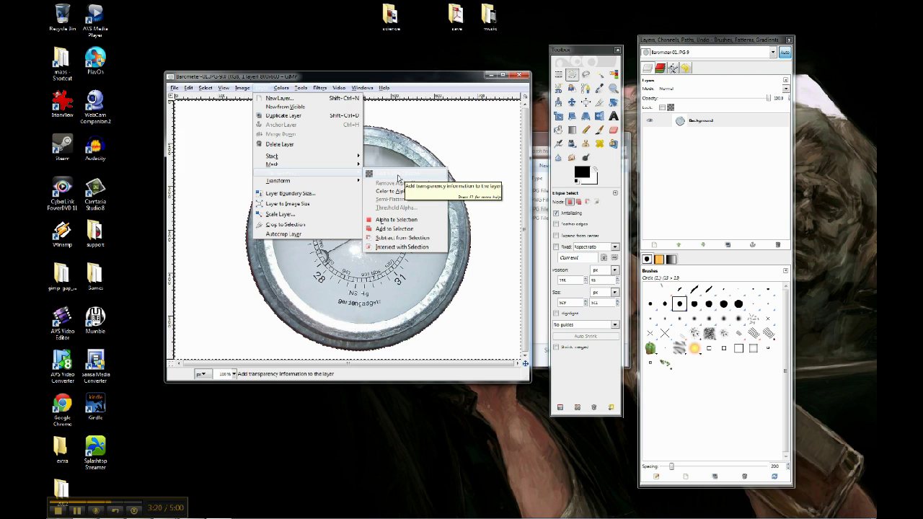
left_click(398, 177)
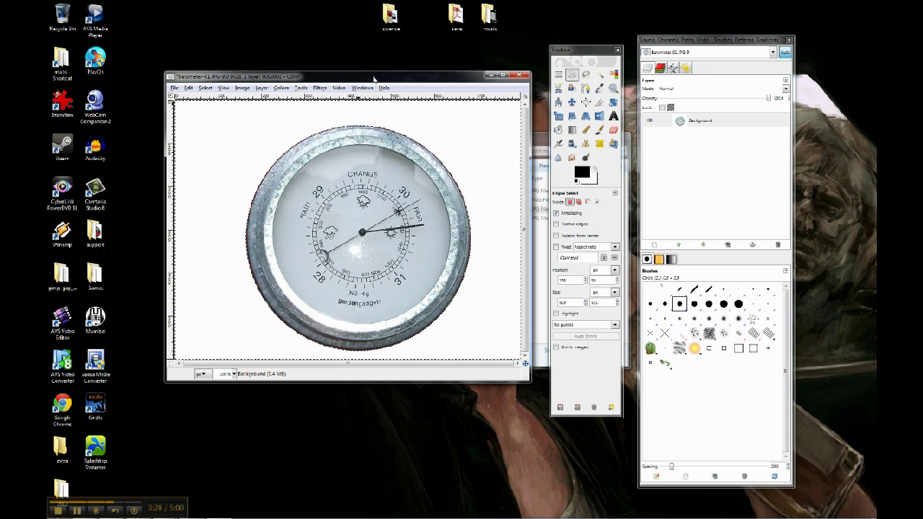
key("Delete")
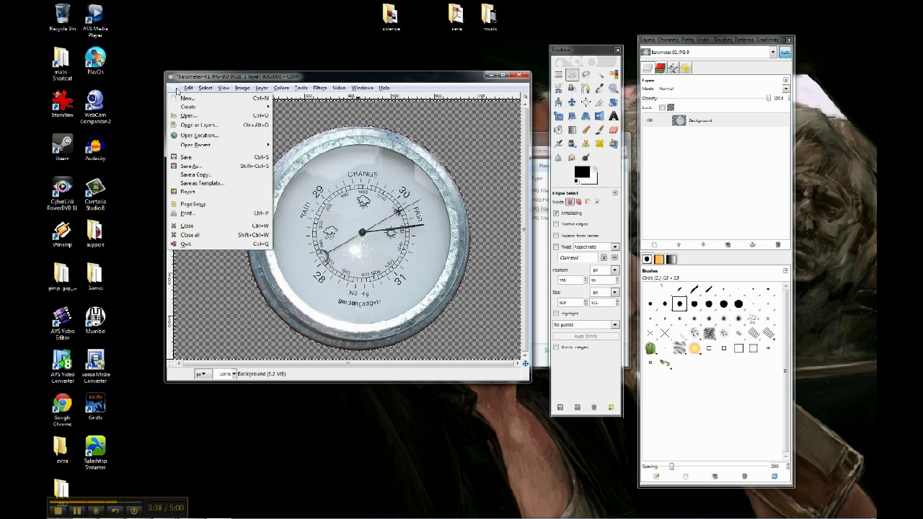
- In Save As, change the file name to Barometer-02 with a .png extension
left_click(201, 168)
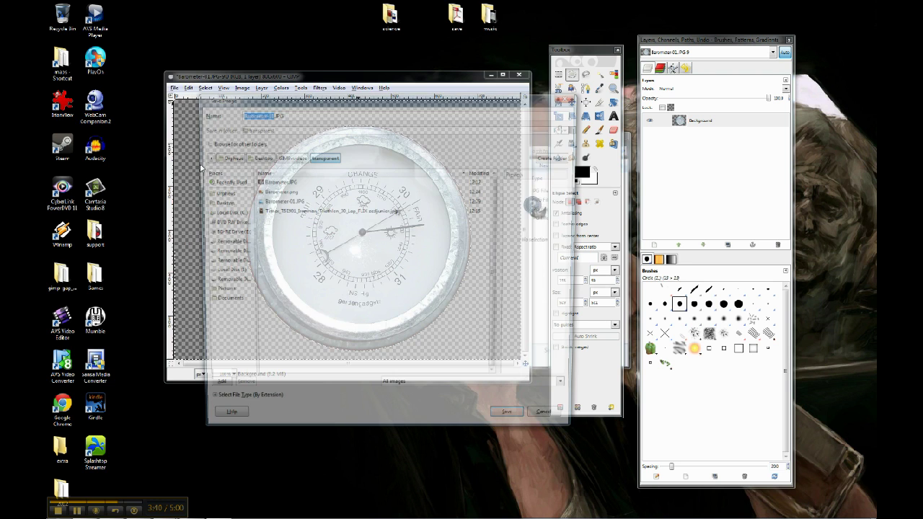
left_click(312, 115)
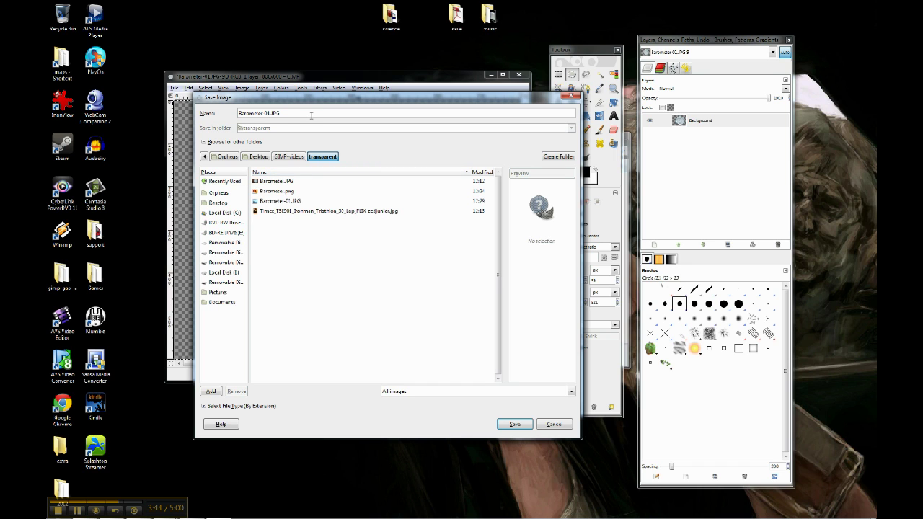
key("BackSpace")
type("2")
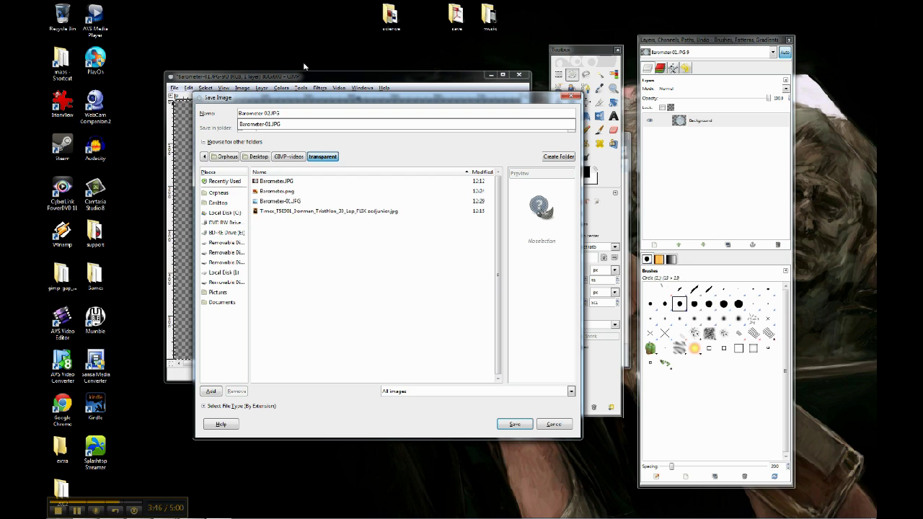
left_click(321, 114)
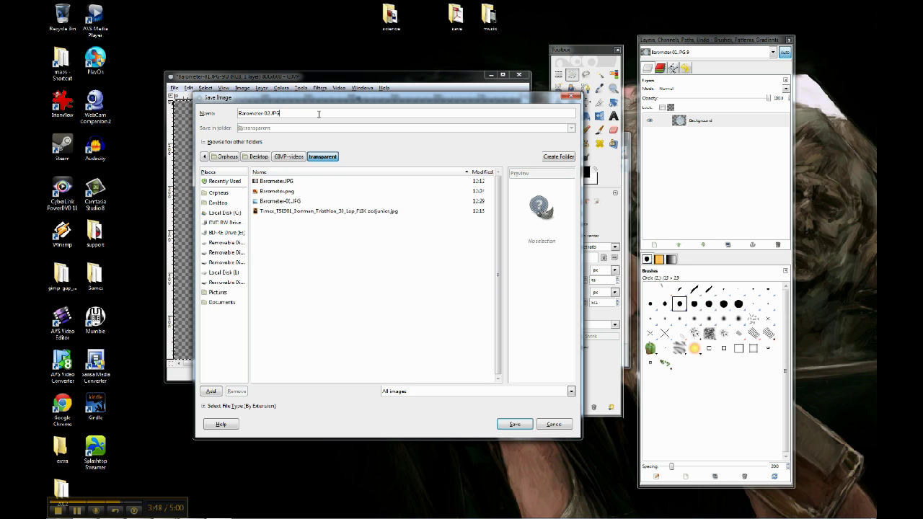
key("BackSpace")
key("BackSpace")
key("BackSpace")
key("BackSpace")
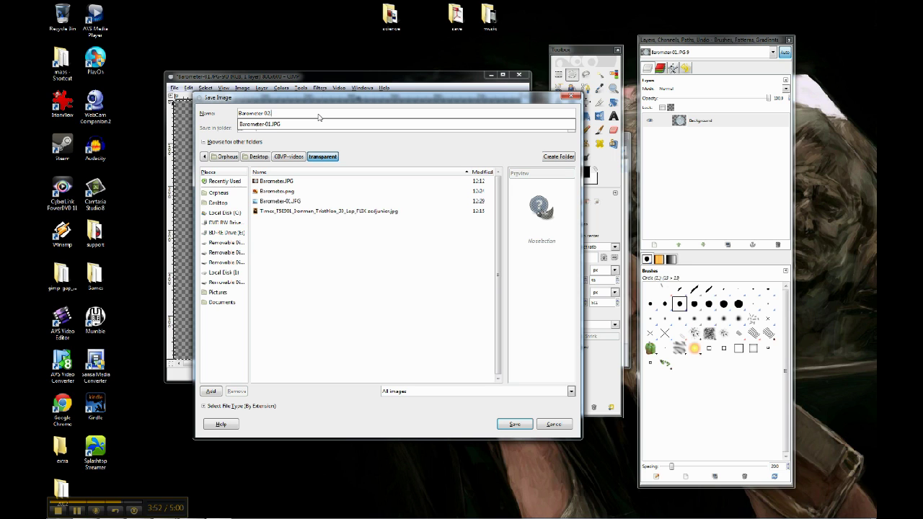
type(".png")
- Fix the extension typo and save as Barometer-02.png with default PNG settings
key("BackSpace")
type("g")
key("BackSpace")
type("png")
left_click(383, 158)
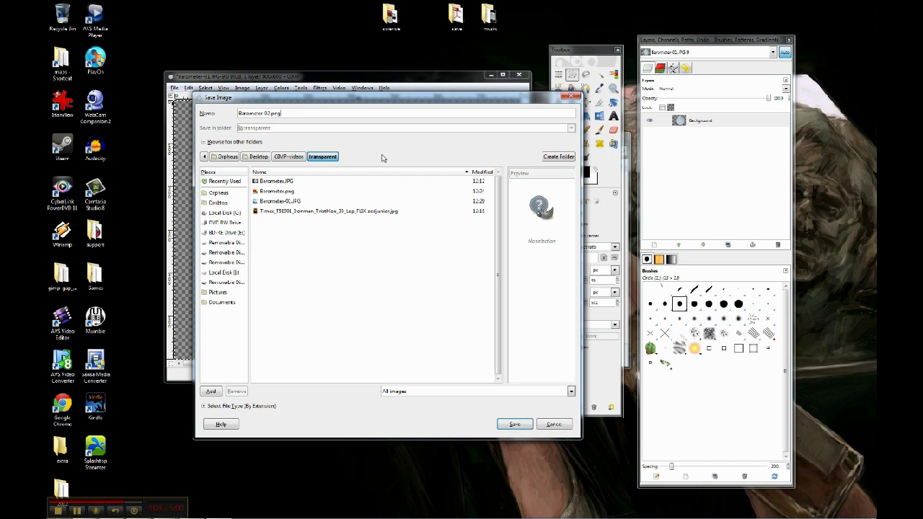
left_click(511, 425)
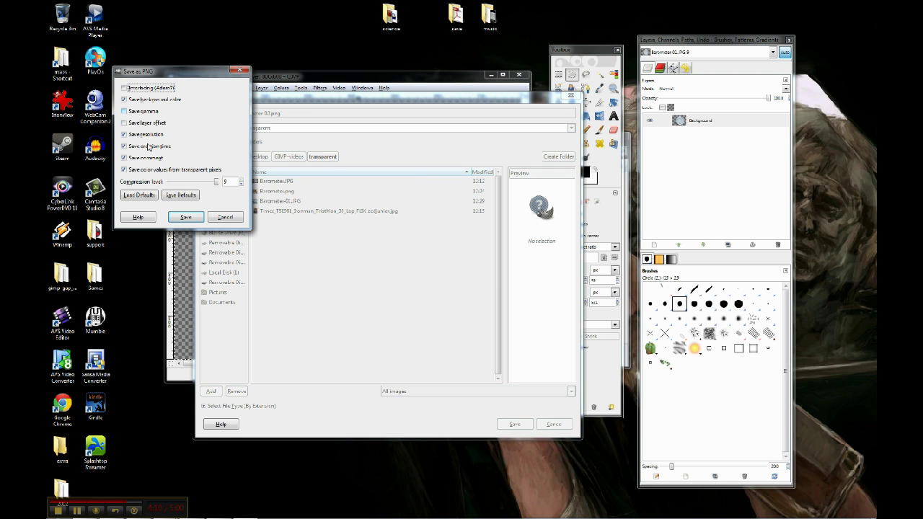
left_click(192, 218)
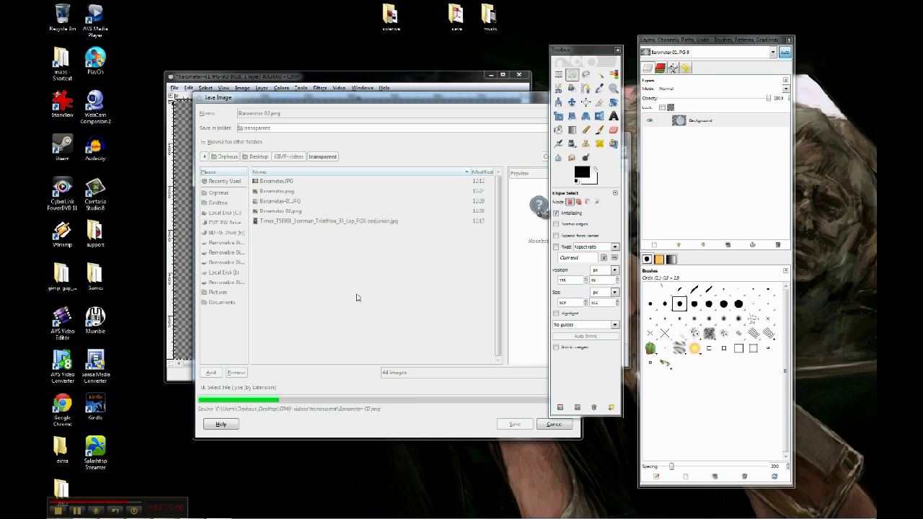
left_click(542, 276)
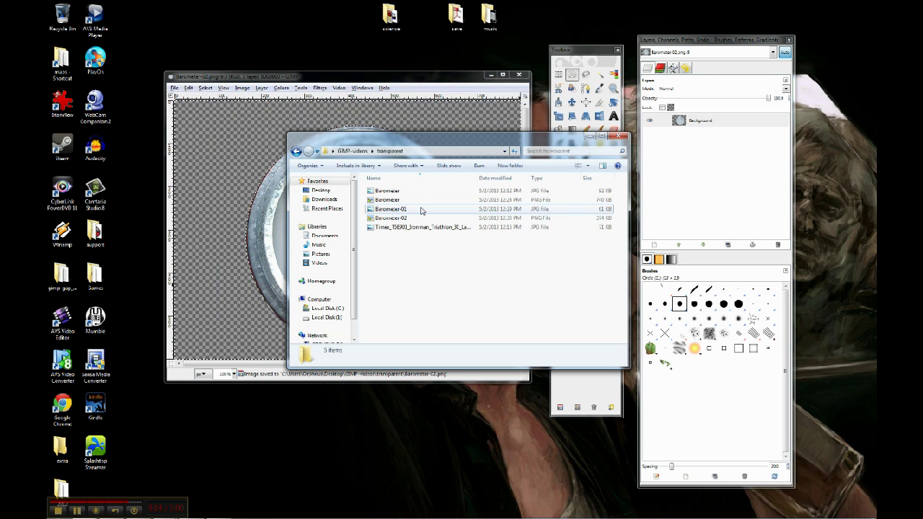
left_click(395, 219)
double_click(395, 219)
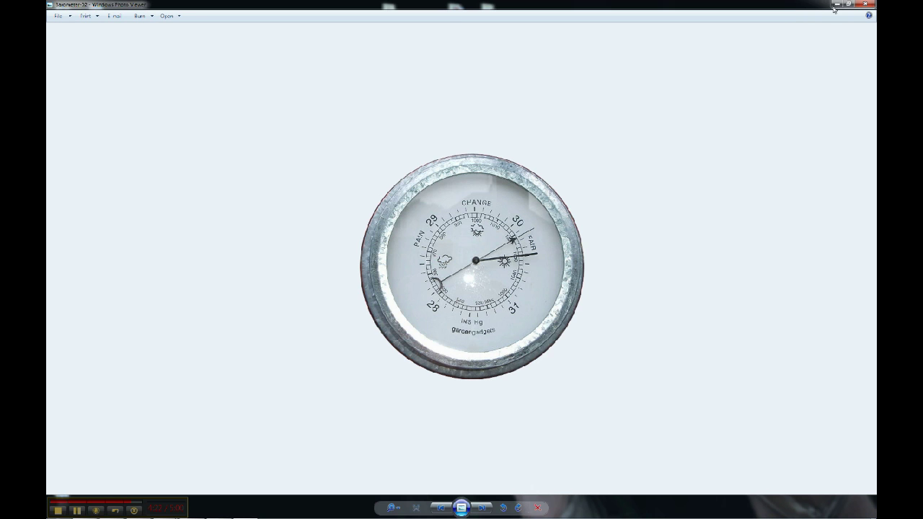
key("alt+F4")
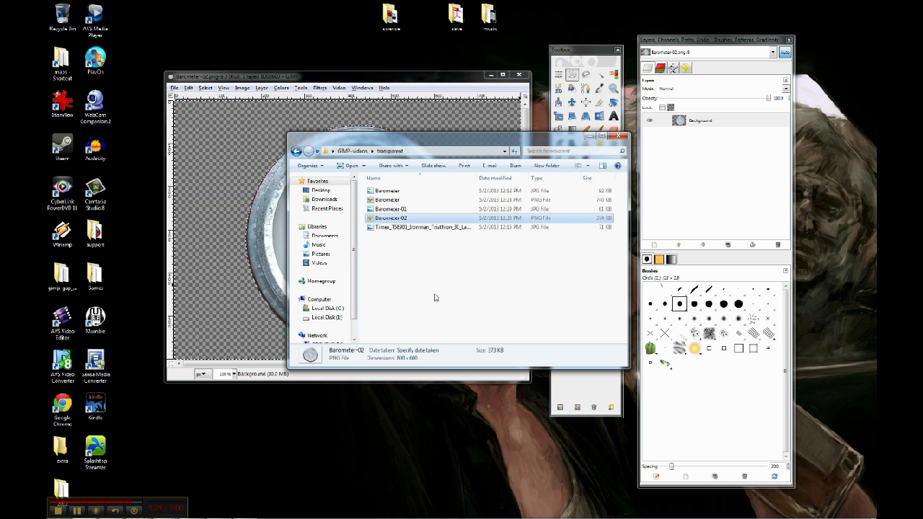